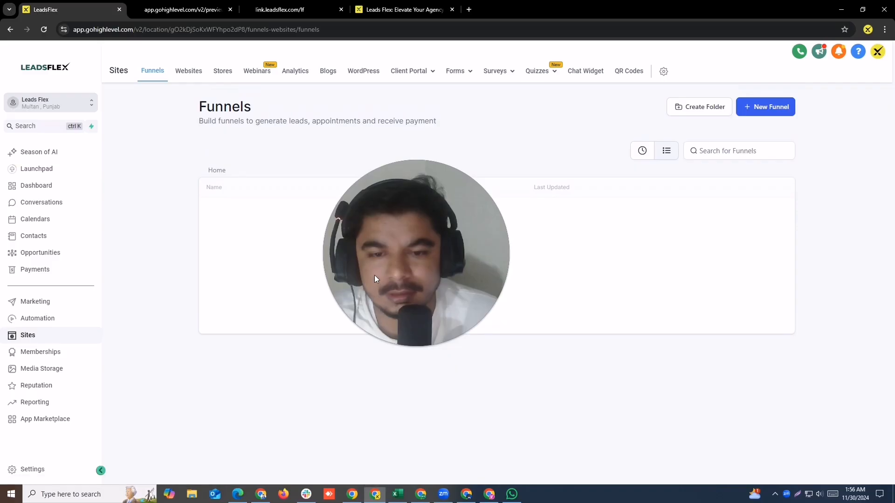
# Step: Open the LeadsFlex blog site in Blogs and start an import of blog posts from URL
pyautogui.click(328, 75)
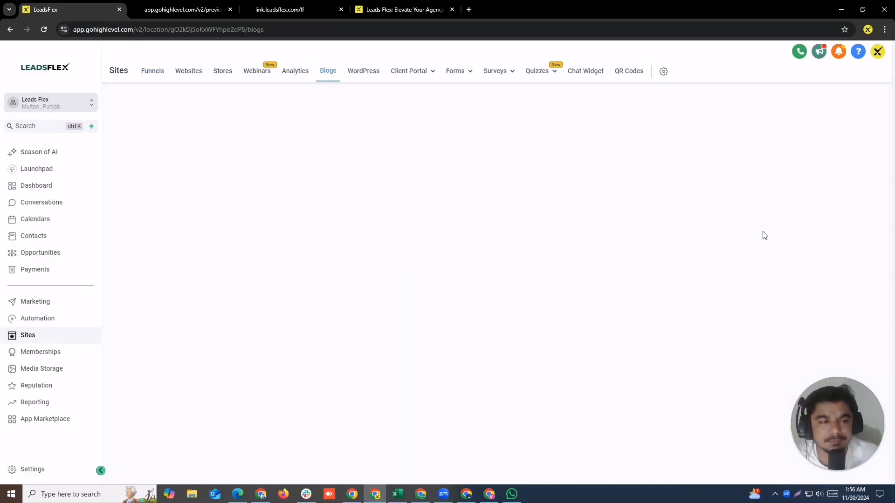
pyautogui.moveTo(762, 232); pyautogui.dragTo(856, 202)
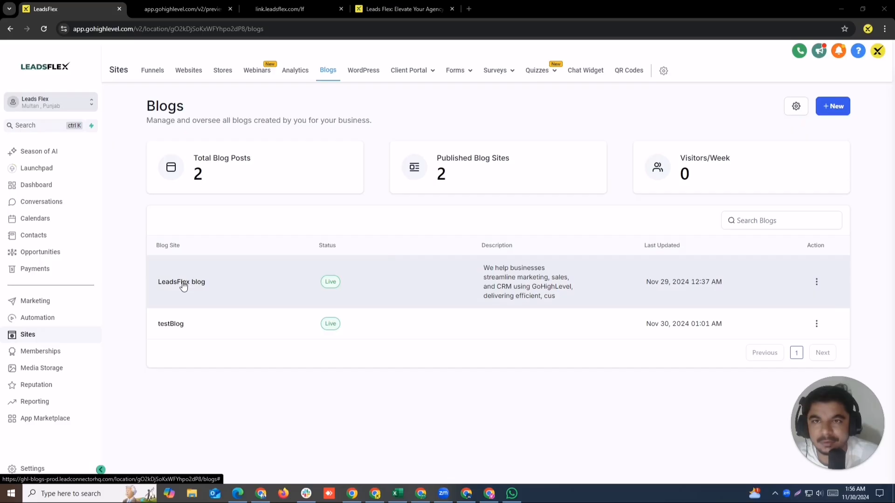
pyautogui.click(128, 288)
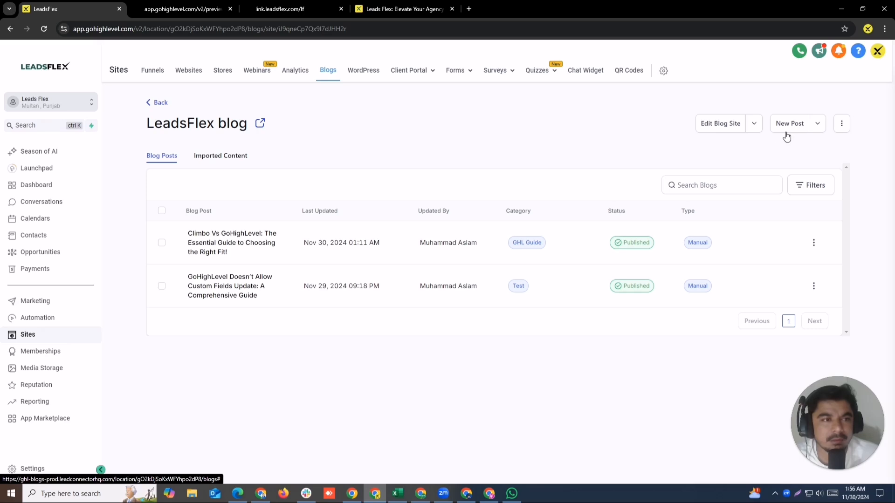
pyautogui.click(816, 124)
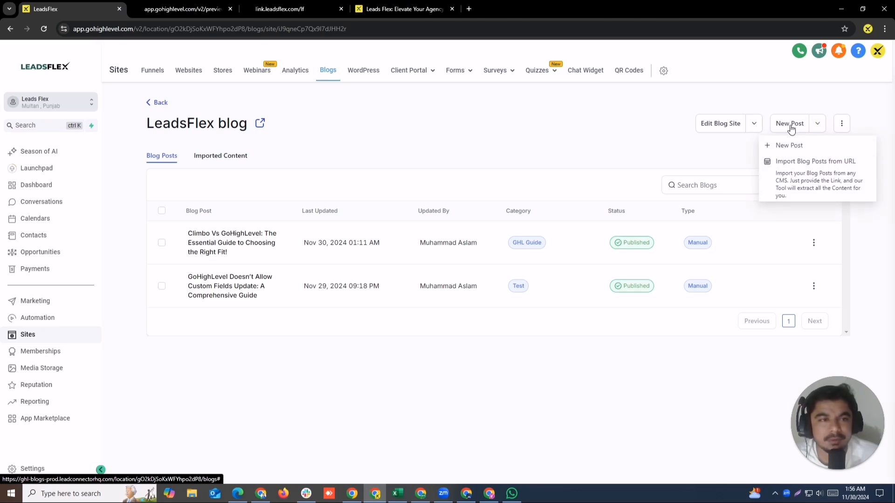
pyautogui.click(797, 167)
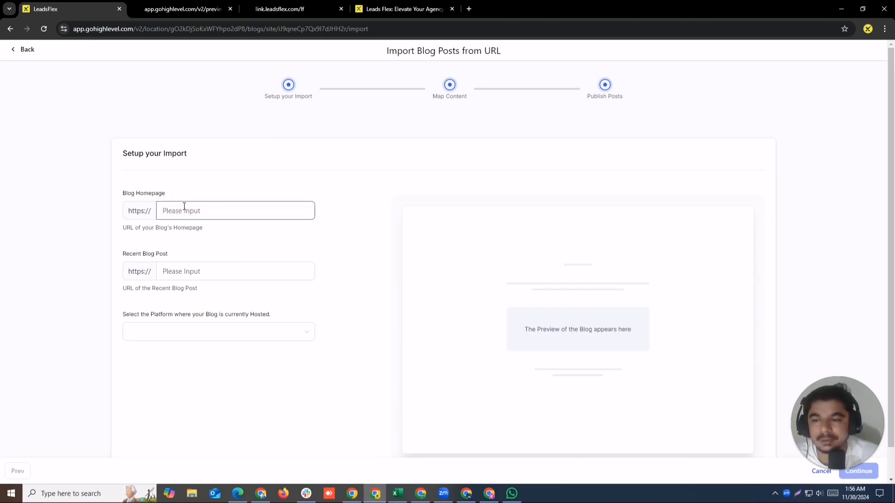
# Step: Copy the LeadsFlex website address and enter leadsflex.com as the Blog Homepage for the import
pyautogui.click(398, 7)
pyautogui.click(275, 30)
pyautogui.hotkey('ctrl', 'c')
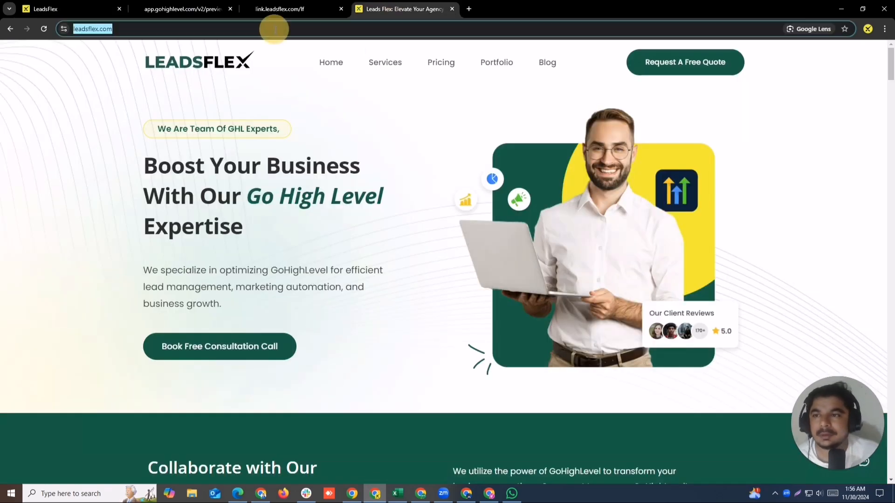
pyautogui.click(277, 30)
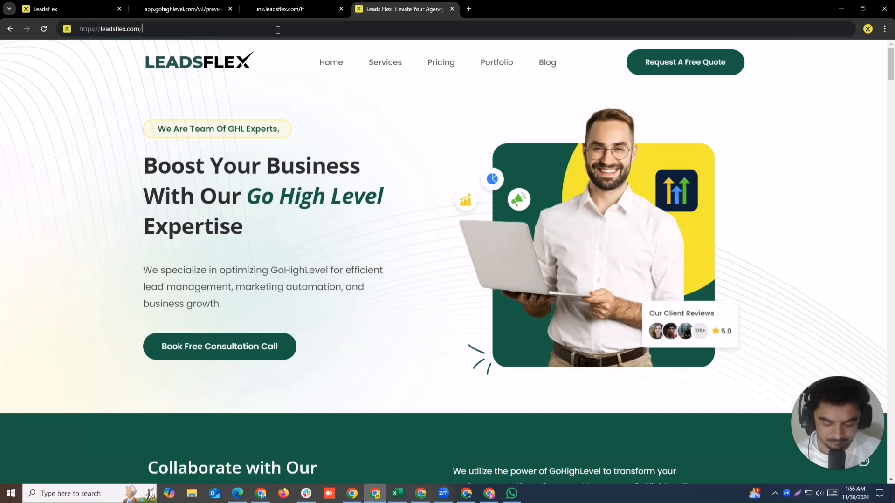
pyautogui.write('/si')
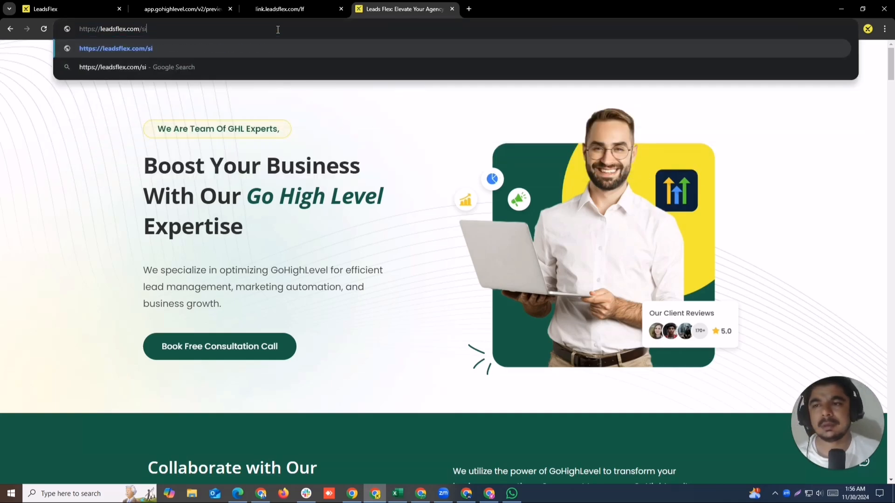
pyautogui.press('BackSpace')
pyautogui.press('BackSpace')
pyautogui.hotkey('ctrl', 'a')
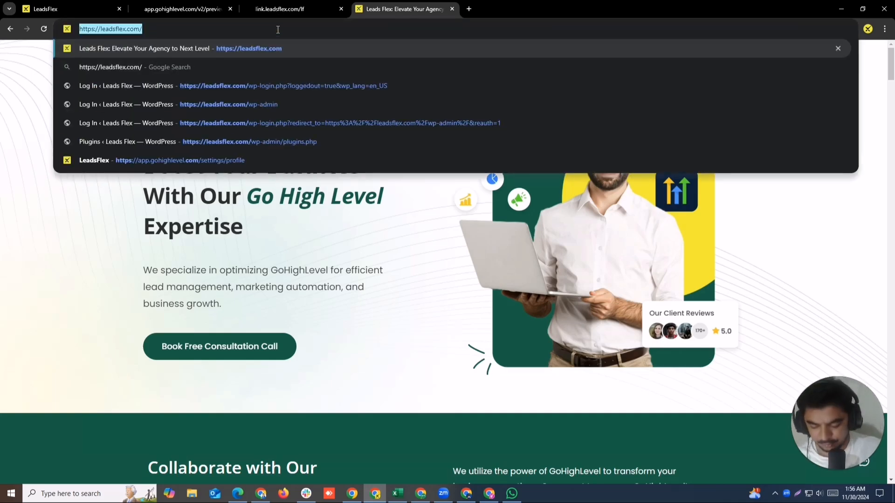
pyautogui.click(280, 9)
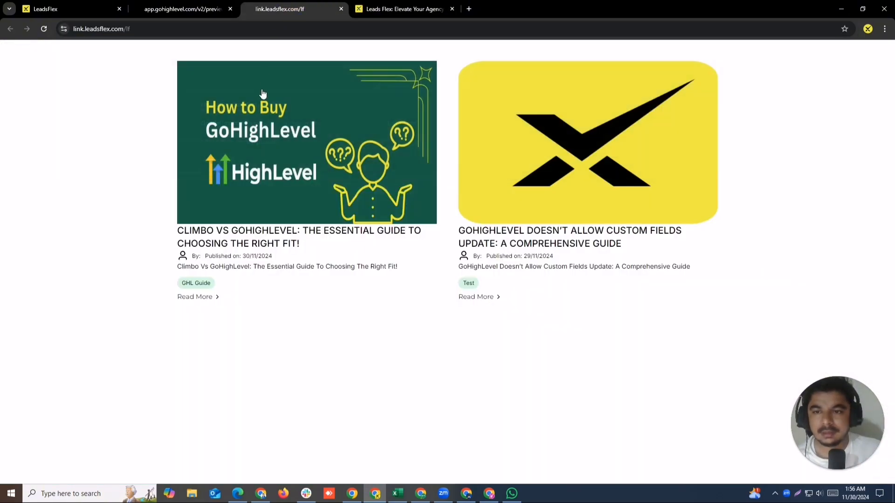
pyautogui.click(199, 4)
pyautogui.click(77, 4)
pyautogui.hotkey('ctrl', 'v')
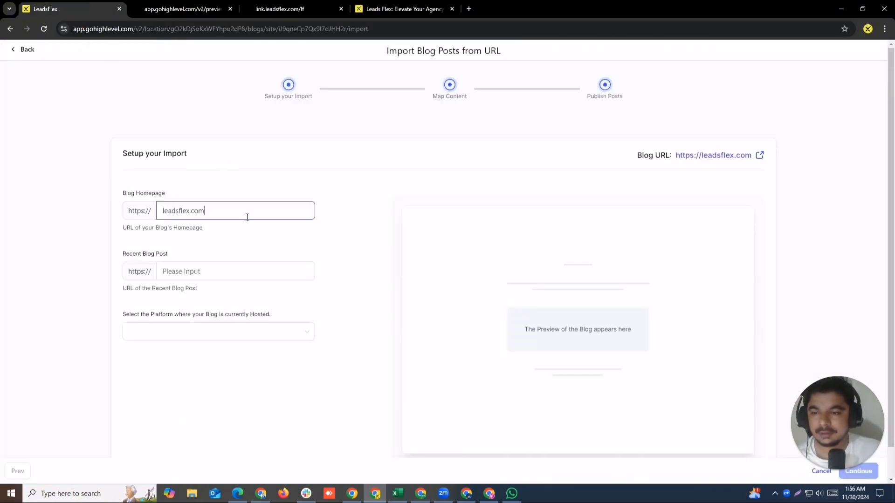
# Step: Examine the website's XML sitemap at leadsflex.com/sitemap.xml and return to the home page
pyautogui.click(400, 9)
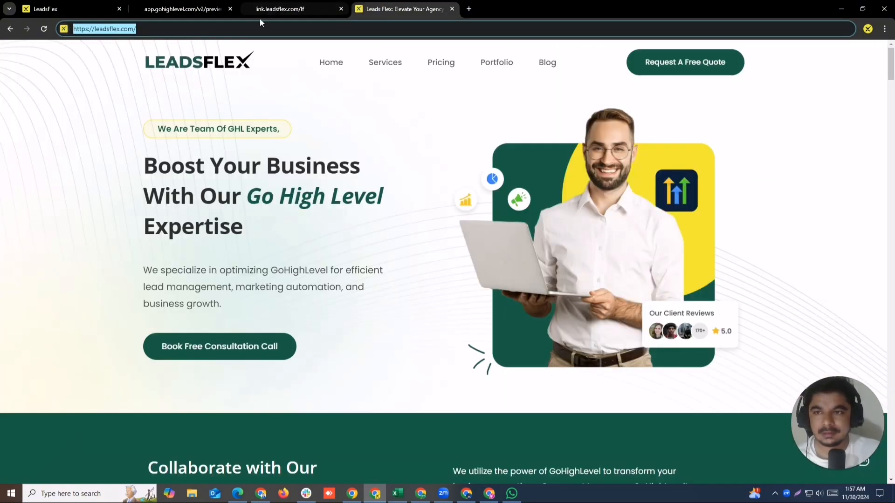
pyautogui.click(192, 24)
pyautogui.write('site')
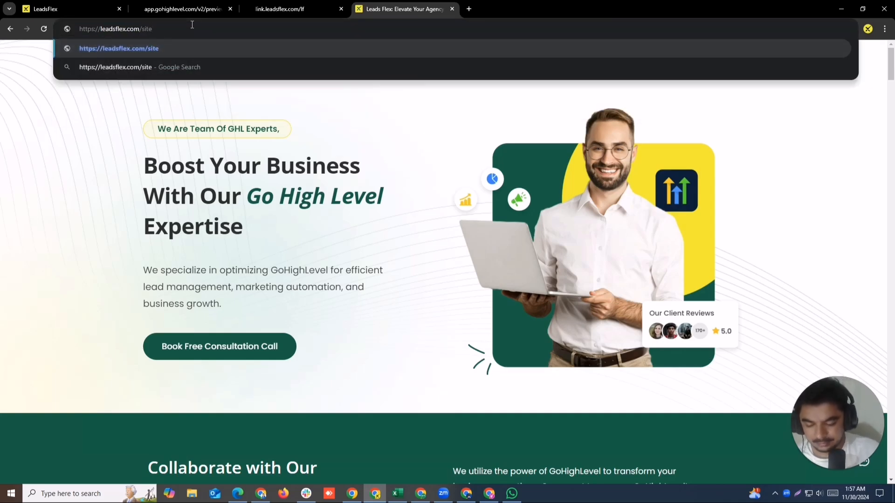
pyautogui.write('map.x')
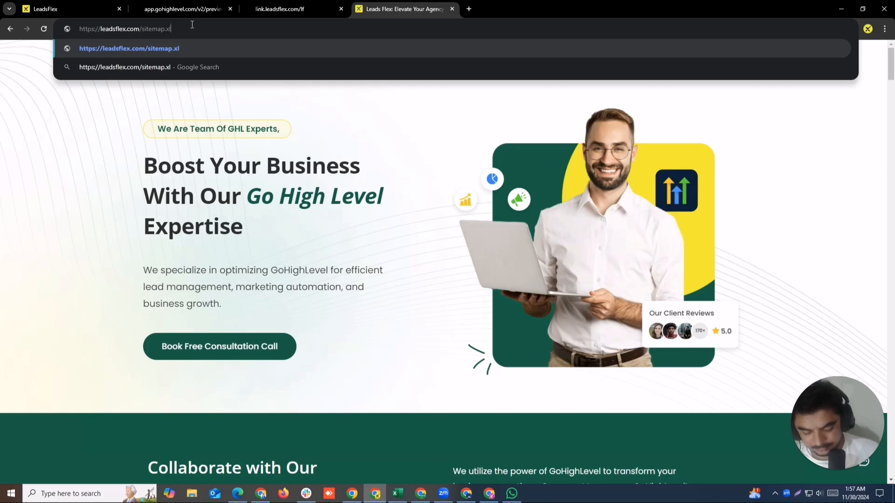
pyautogui.write('ml')
pyautogui.press('Return')
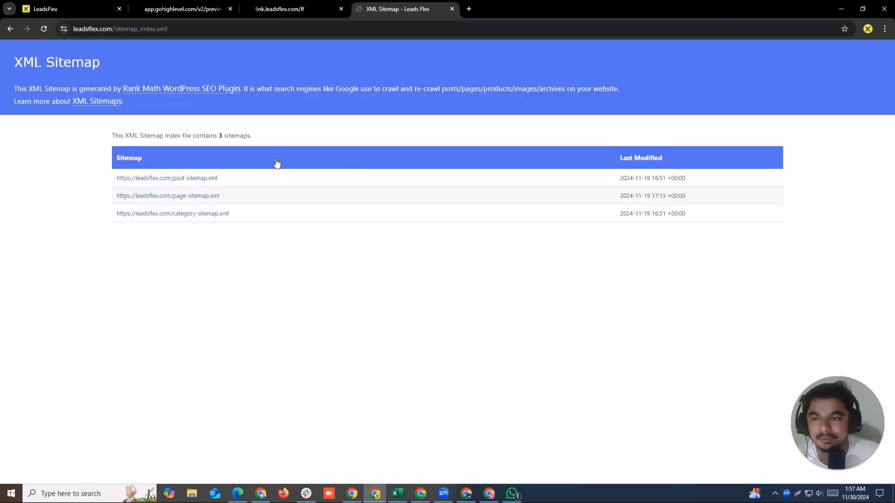
pyautogui.click(10, 29)
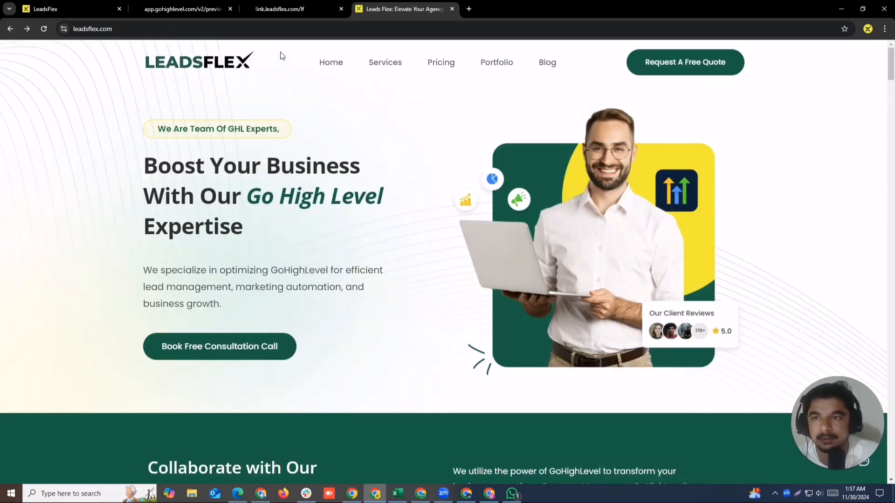
# Step: Fill in Recent Blog Post with the copied URL of the article "How to Change Automatic SMS Settings on GoHighLevel: Simple Steps Guide"
pyautogui.click(94, 8)
pyautogui.click(196, 272)
pyautogui.click(383, 8)
pyautogui.scroll(-7, 363, 265)
pyautogui.scroll(-15, 362, 265)
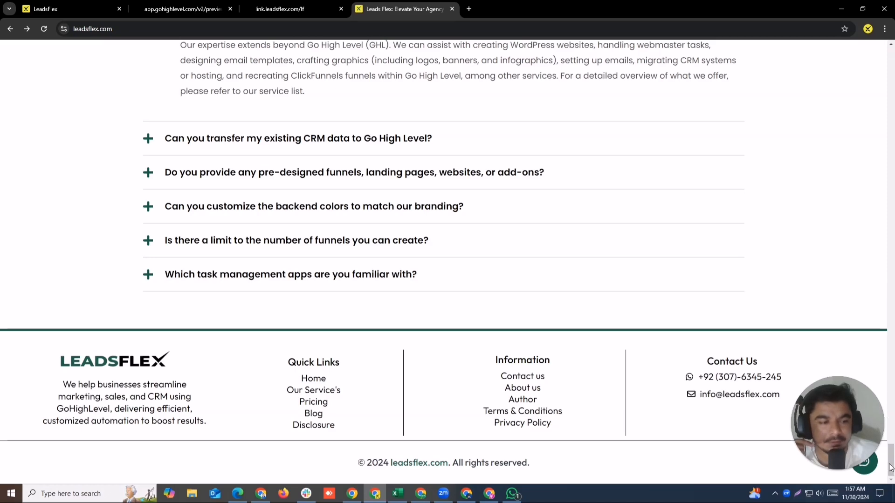
pyautogui.scroll(12, 891, 468)
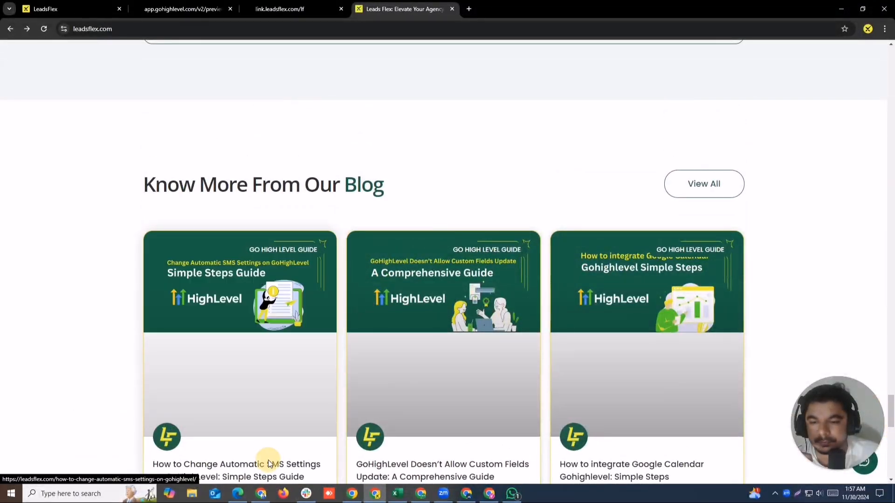
pyautogui.click(269, 464)
pyautogui.click(237, 29)
pyautogui.hotkey('ctrl', 'c')
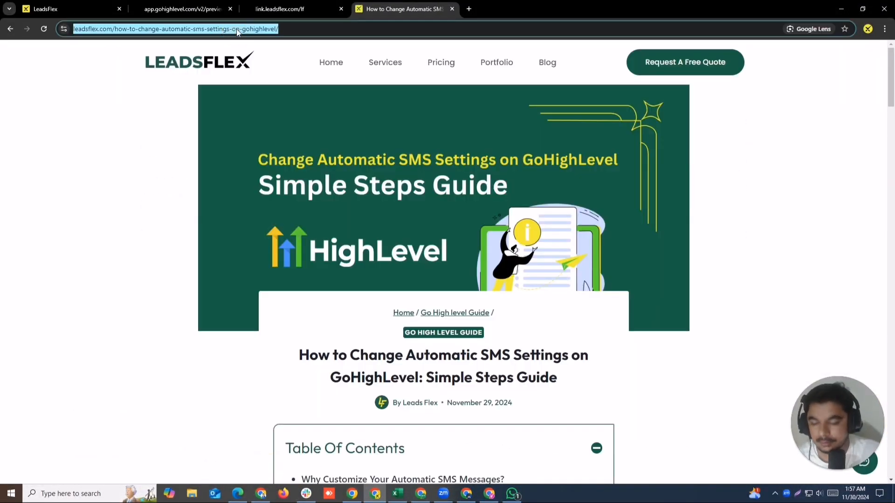
pyautogui.click(65, 9)
pyautogui.hotkey('ctrl', 'v')
# Step: Choose Wordpress as the platform hosting the blog and continue the import to start the blog scan
pyautogui.click(215, 339)
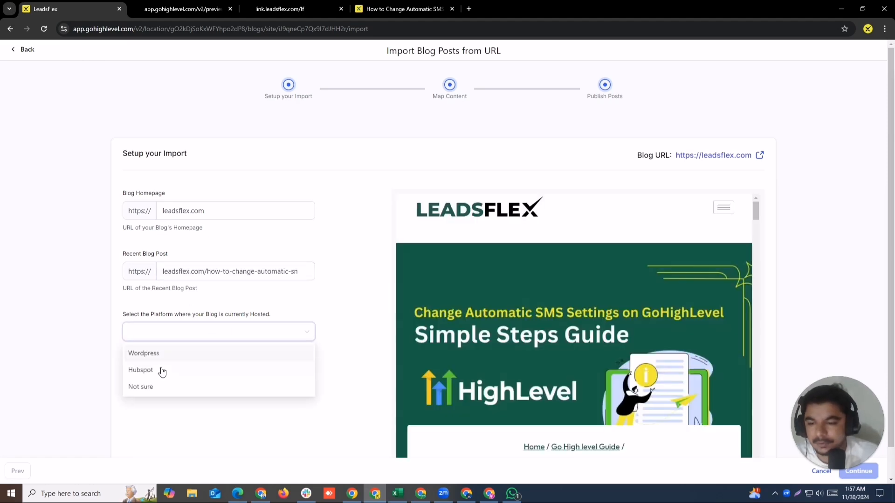
pyautogui.click(149, 355)
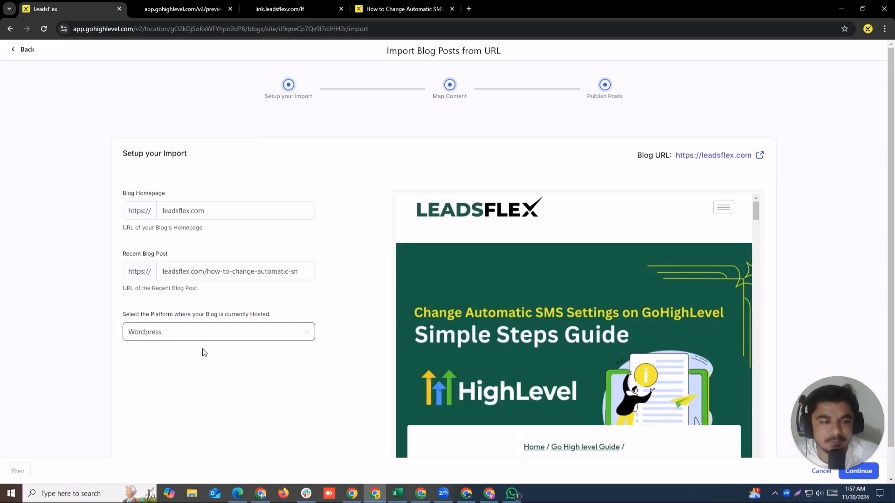
pyautogui.click(199, 334)
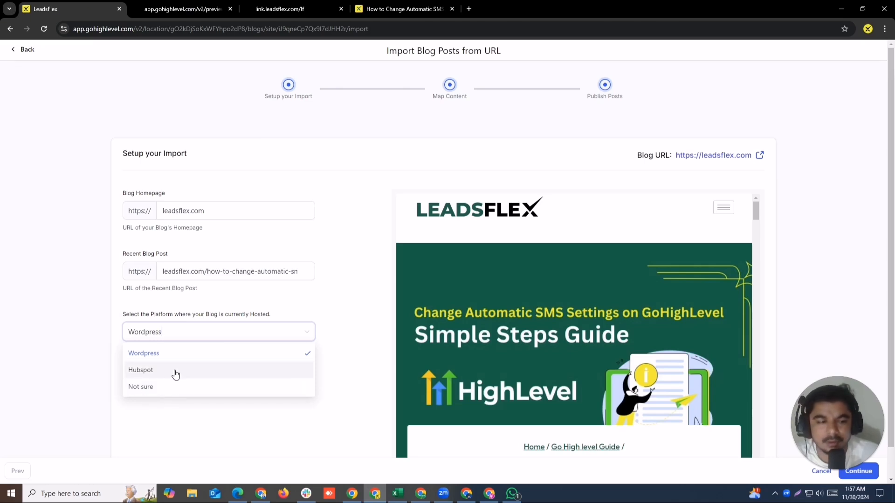
pyautogui.click(157, 408)
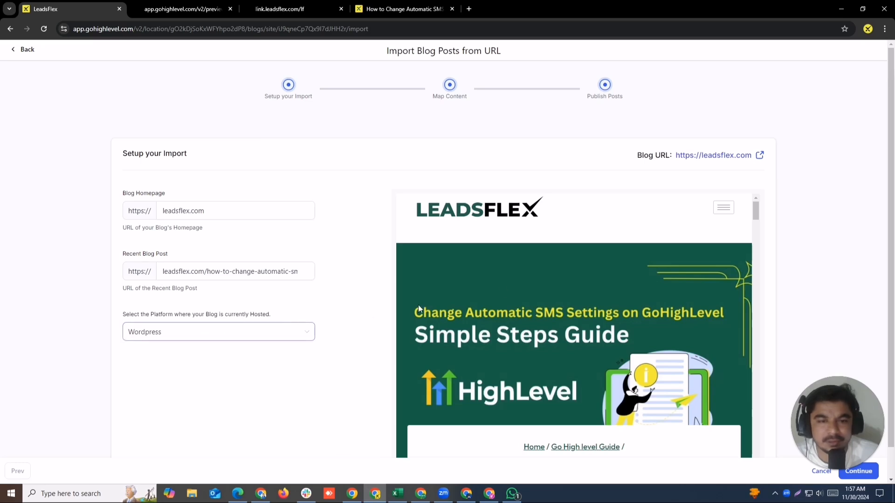
pyautogui.moveTo(891, 179); pyautogui.dragTo(891, 208)
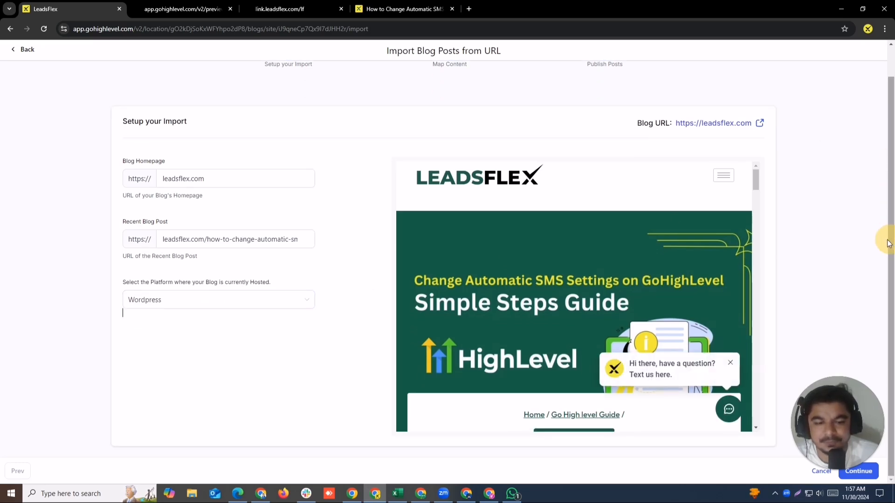
pyautogui.click(872, 469)
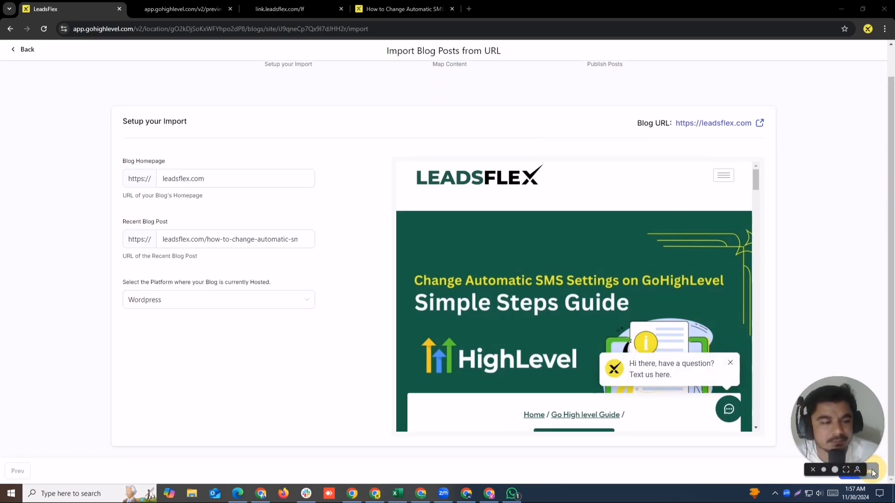
pyautogui.moveTo(824, 393); pyautogui.dragTo(773, 218)
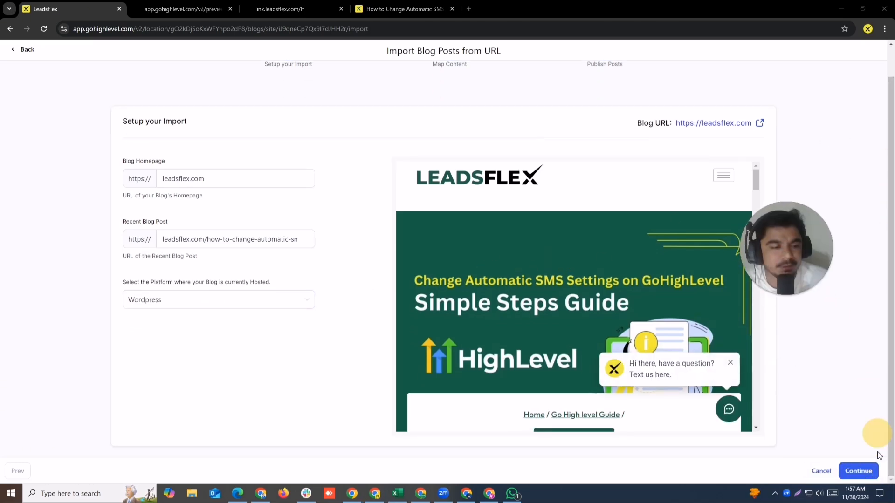
pyautogui.click(858, 471)
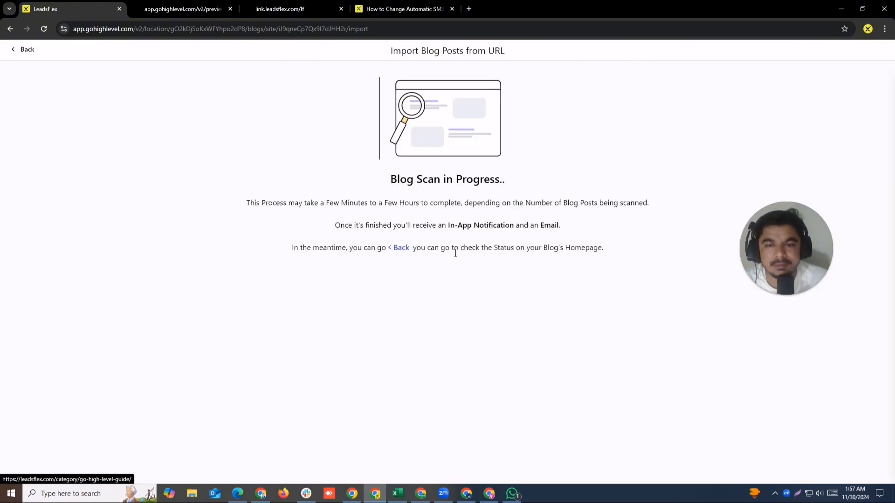
# Step: Leave the blog scan page and check the import's status in the LeadsFlex blog's imported content
pyautogui.moveTo(380, 181); pyautogui.dragTo(547, 182)
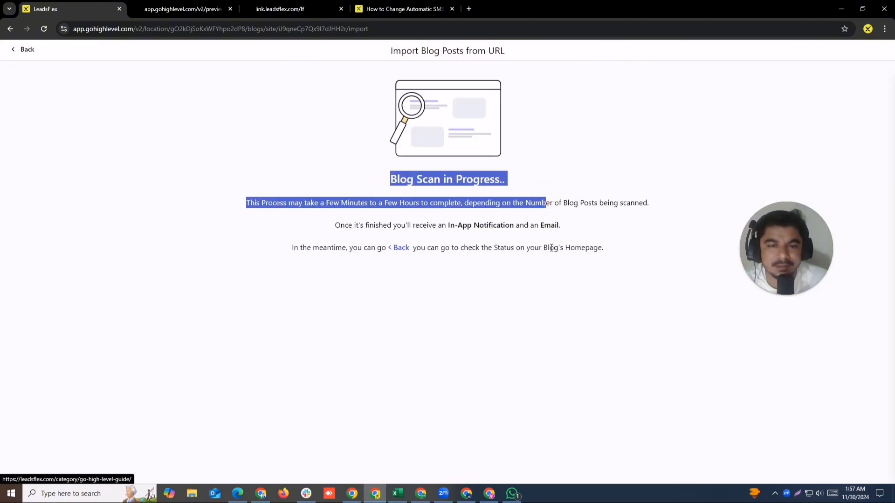
pyautogui.click(396, 252)
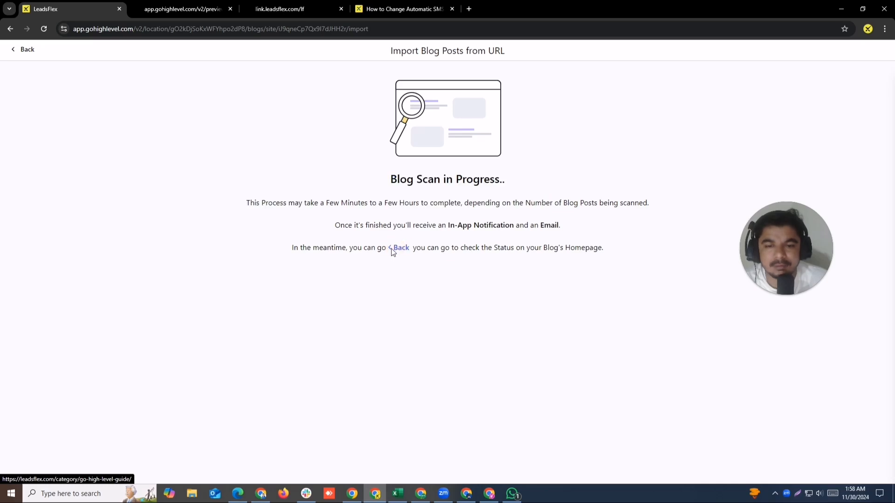
pyautogui.click(393, 250)
pyautogui.click(14, 55)
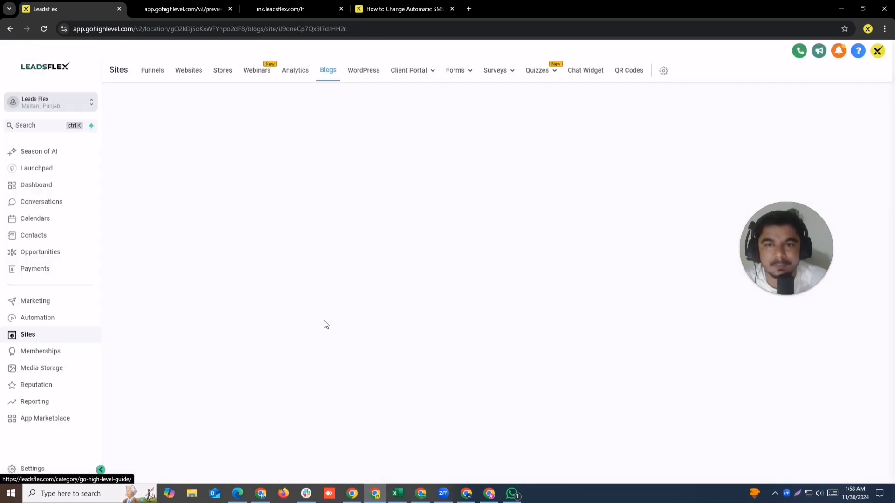
pyautogui.moveTo(777, 272); pyautogui.dragTo(781, 358)
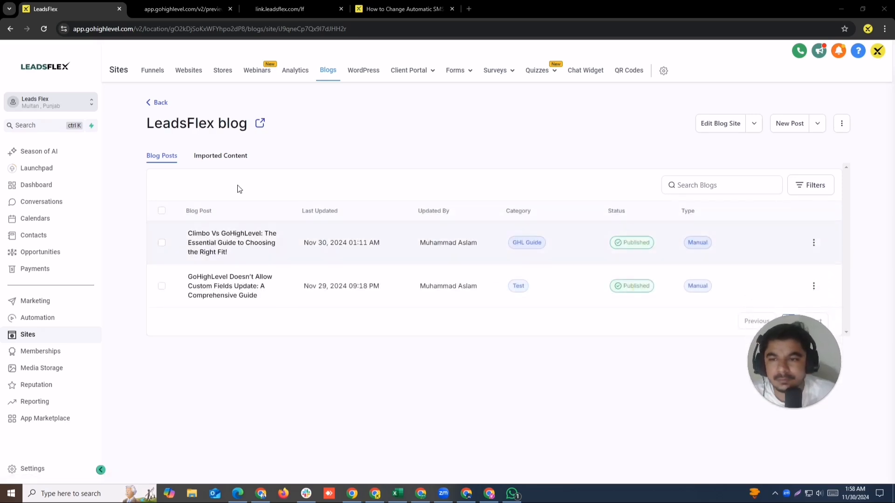
pyautogui.click(224, 157)
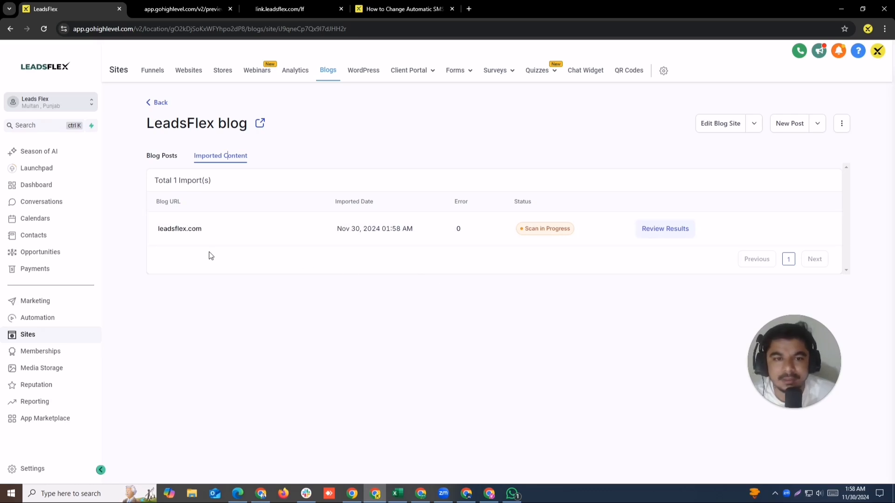
# Step: View the LeadsFlex website's home page from the open article and return to the blog's import list
pyautogui.click(399, 3)
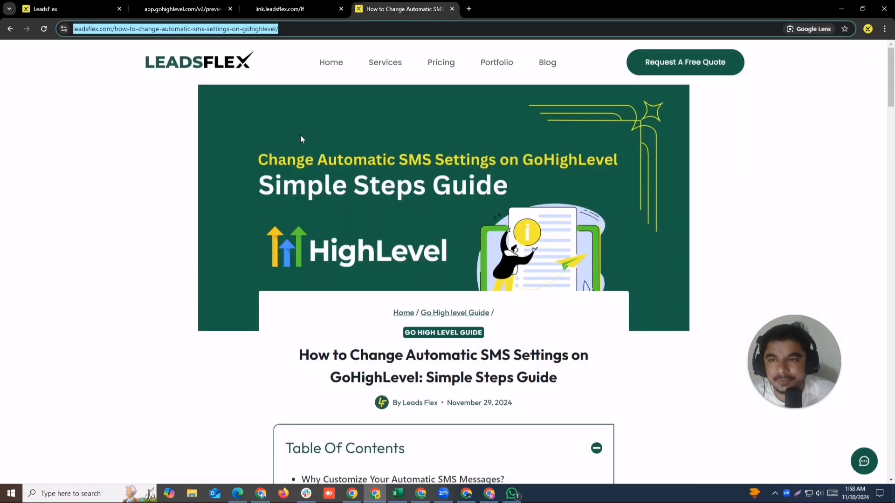
pyautogui.click(215, 64)
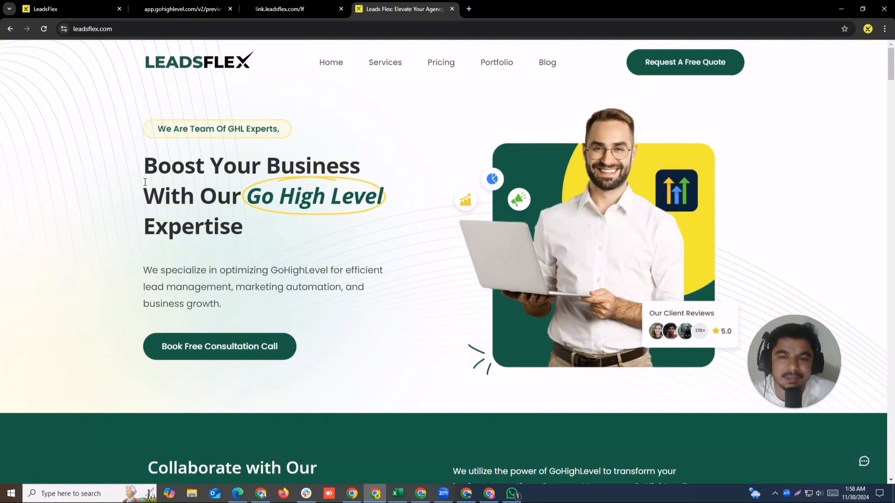
pyautogui.click(60, 8)
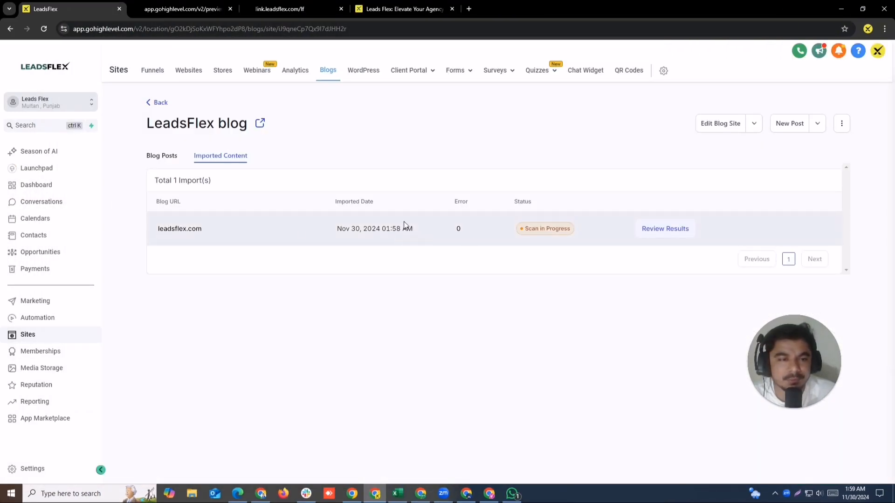
# Step: Open the leadsflex.com scan results and map the title to the first suggested heading and the author to Leads Flex
pyautogui.click(660, 229)
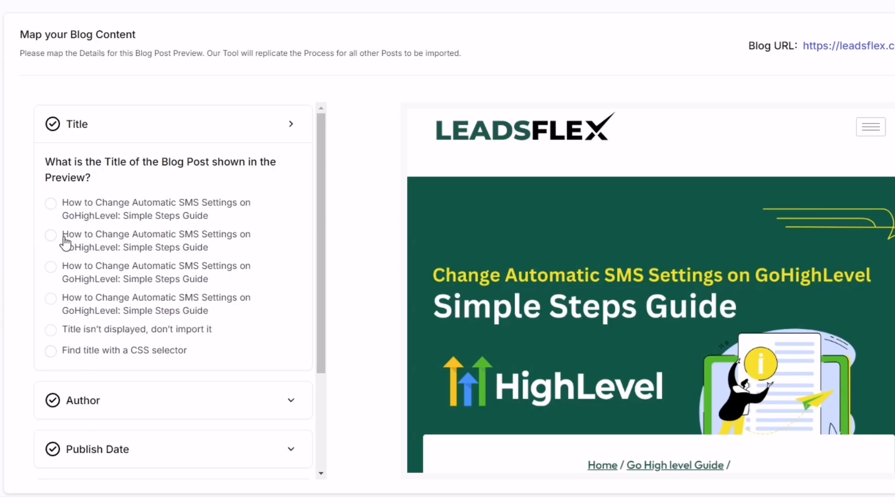
pyautogui.click(52, 204)
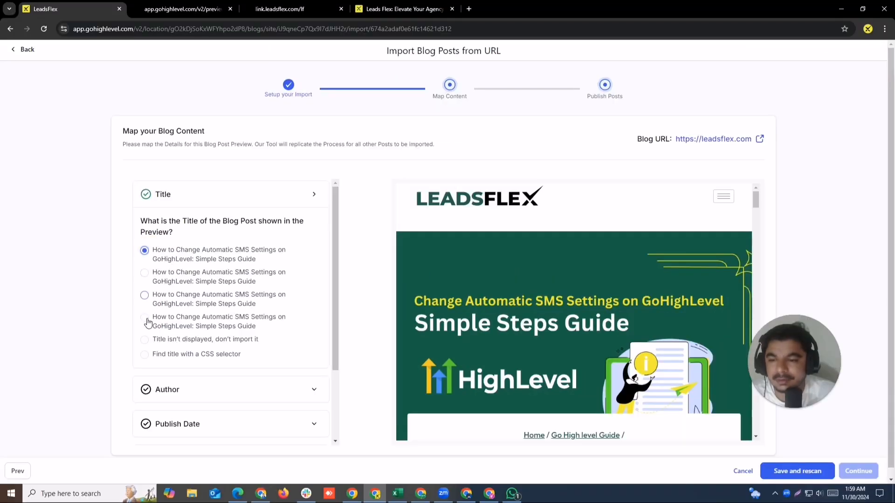
pyautogui.click(152, 394)
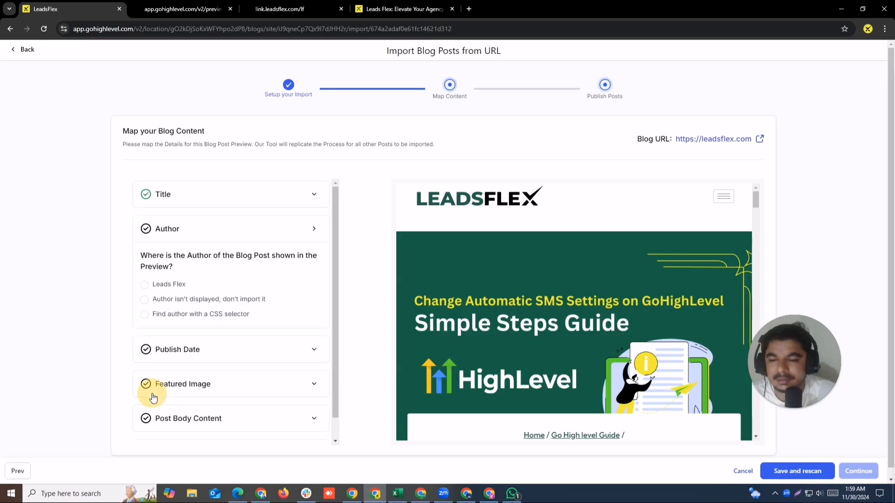
pyautogui.click(145, 285)
# Step: Map the publish date to the first November 29, 2024 option and the featured image to the first suggested picture
pyautogui.click(214, 359)
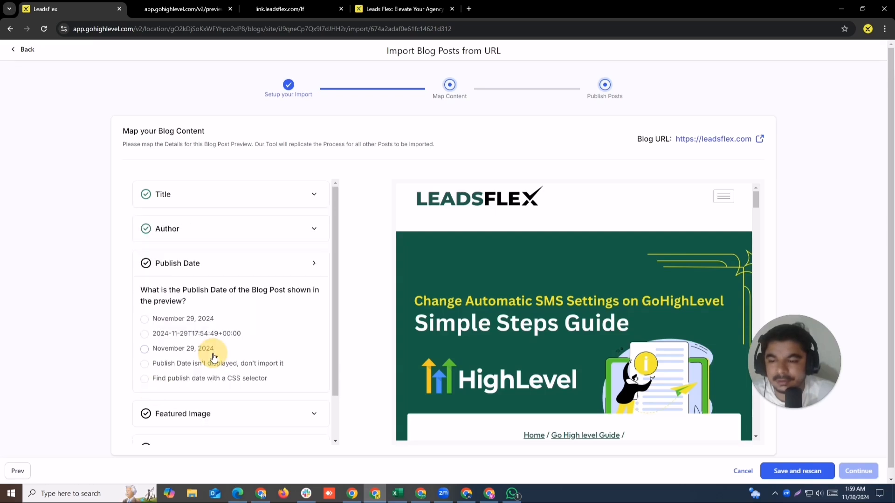
pyautogui.click(145, 319)
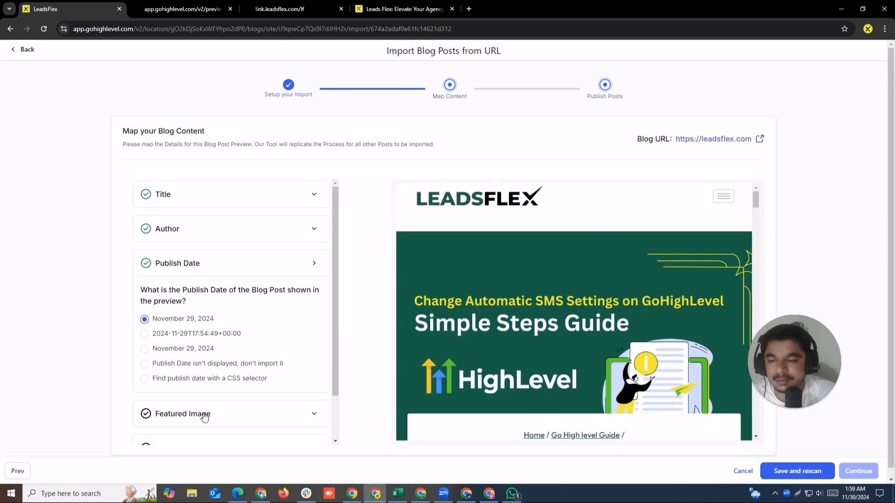
pyautogui.moveTo(338, 337); pyautogui.dragTo(332, 386)
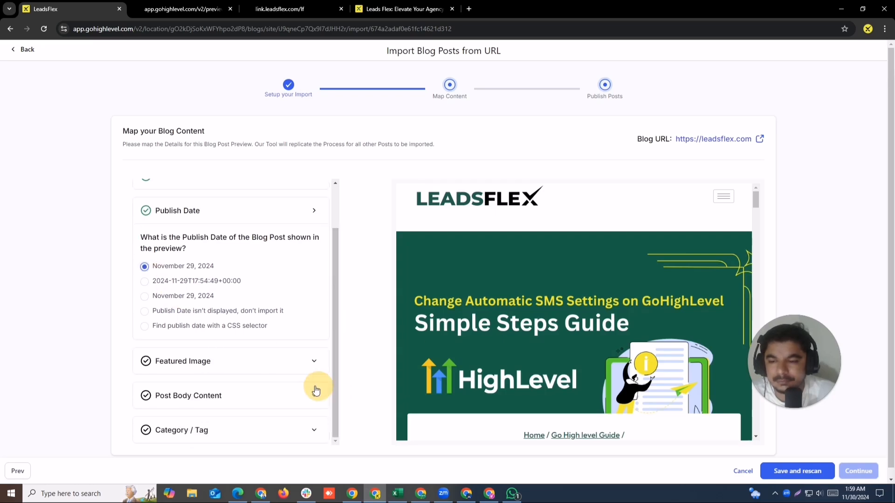
pyautogui.click(217, 357)
pyautogui.click(186, 382)
# Step: Accept the previewed post body content as correct and set Category / Tag to not displayed, don't import it
pyautogui.moveTo(334, 342); pyautogui.dragTo(343, 416)
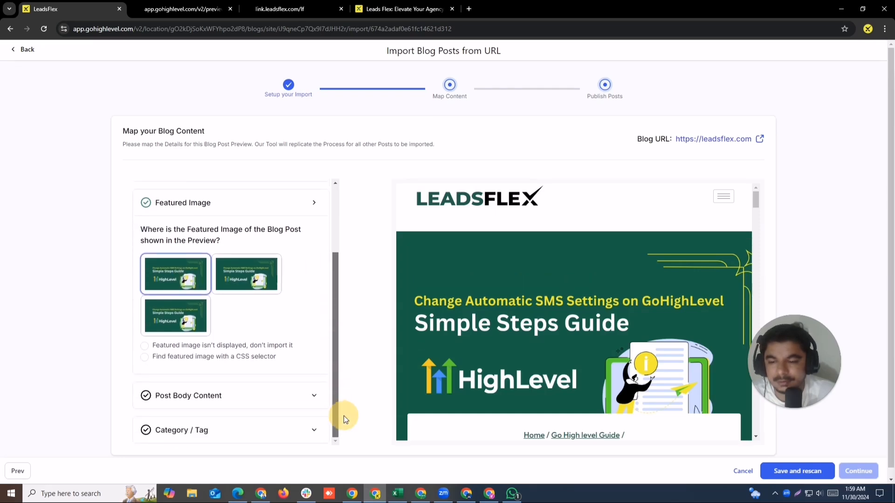
pyautogui.click(231, 400)
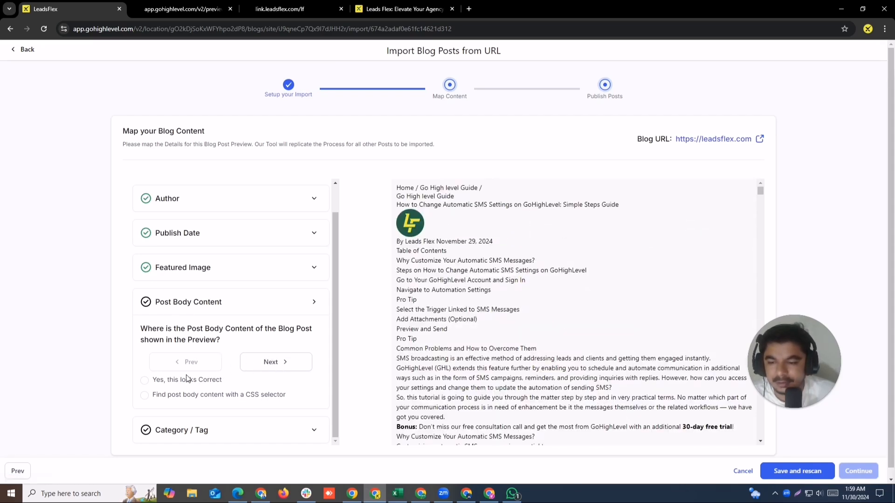
pyautogui.click(164, 380)
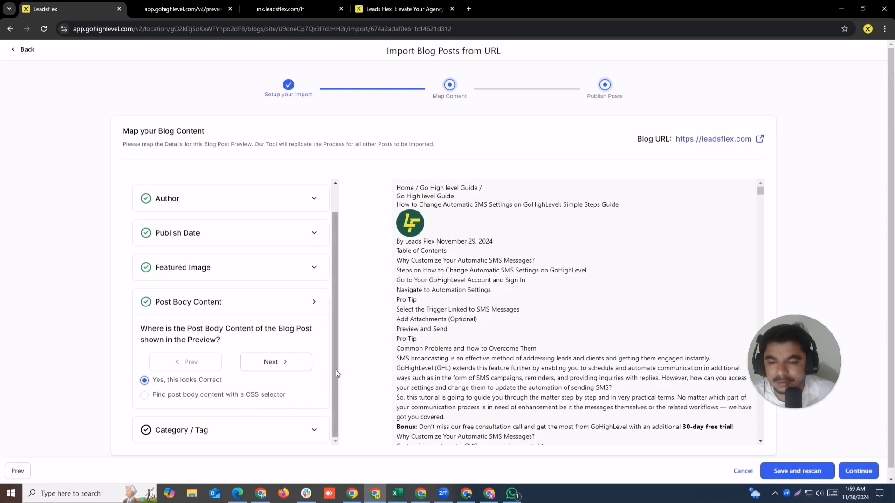
pyautogui.click(268, 431)
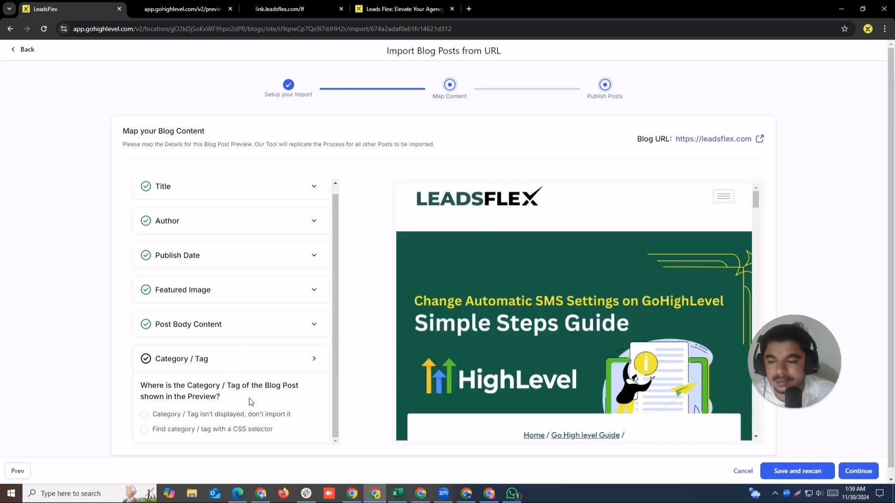
pyautogui.scroll(-1, 253, 422)
pyautogui.click(178, 409)
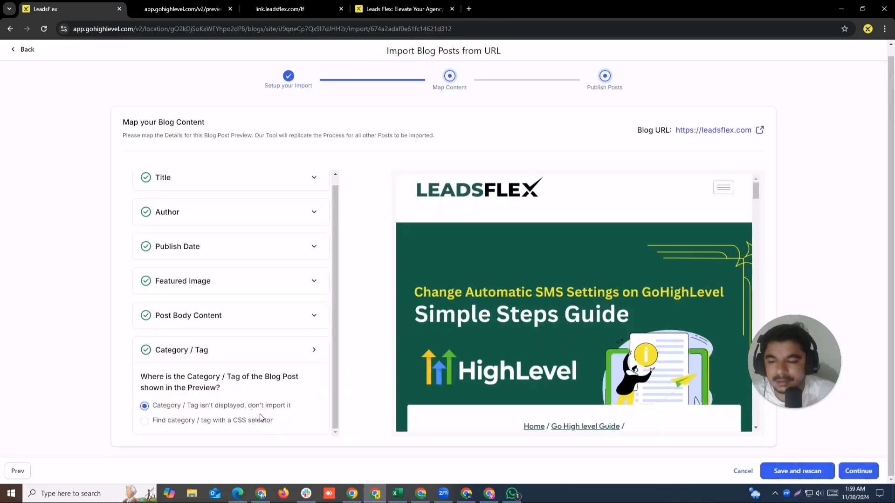
# Step: Continue with the completed content mapping to start the import and check its status in the blog's imported content
pyautogui.scroll(-20, 516, 365)
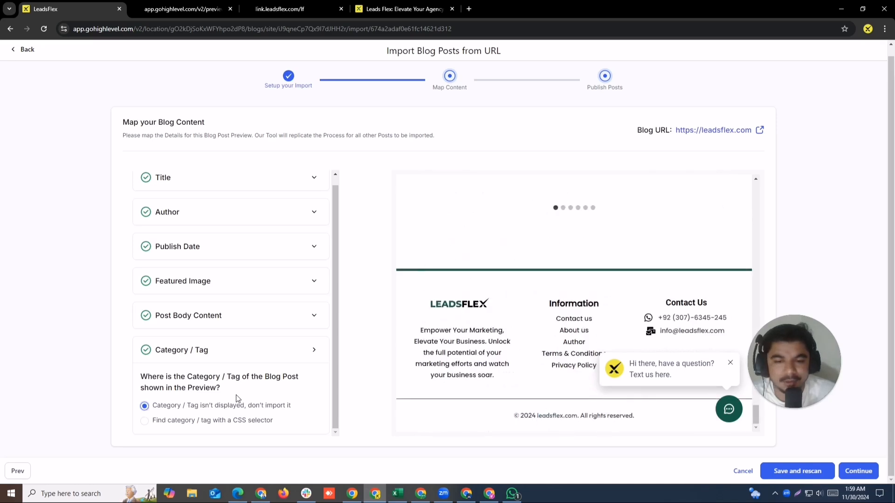
pyautogui.scroll(1, 315, 324)
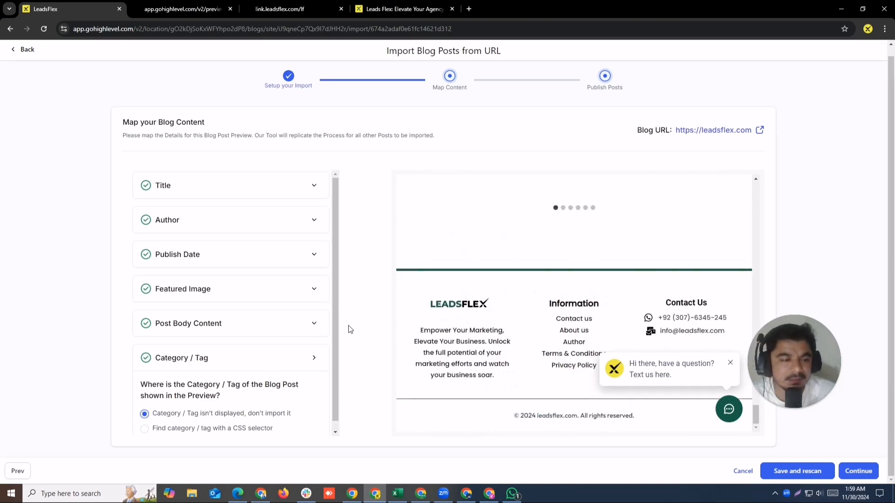
pyautogui.click(864, 471)
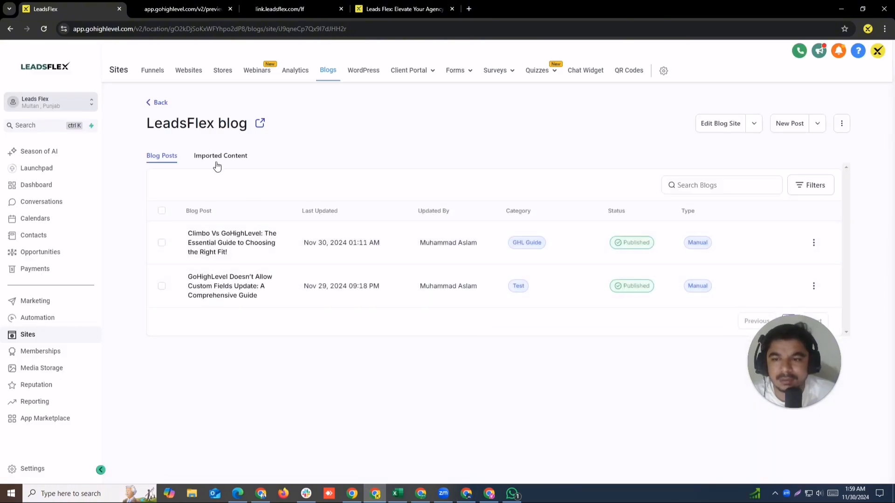
pyautogui.click(221, 156)
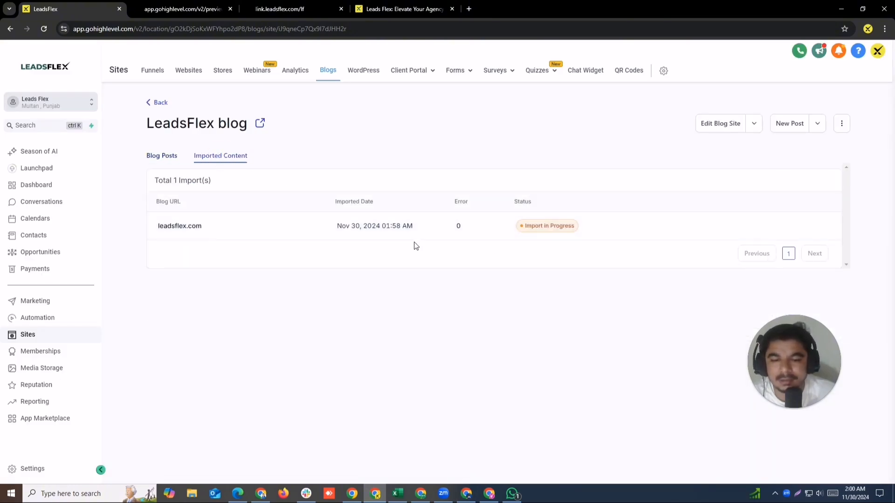